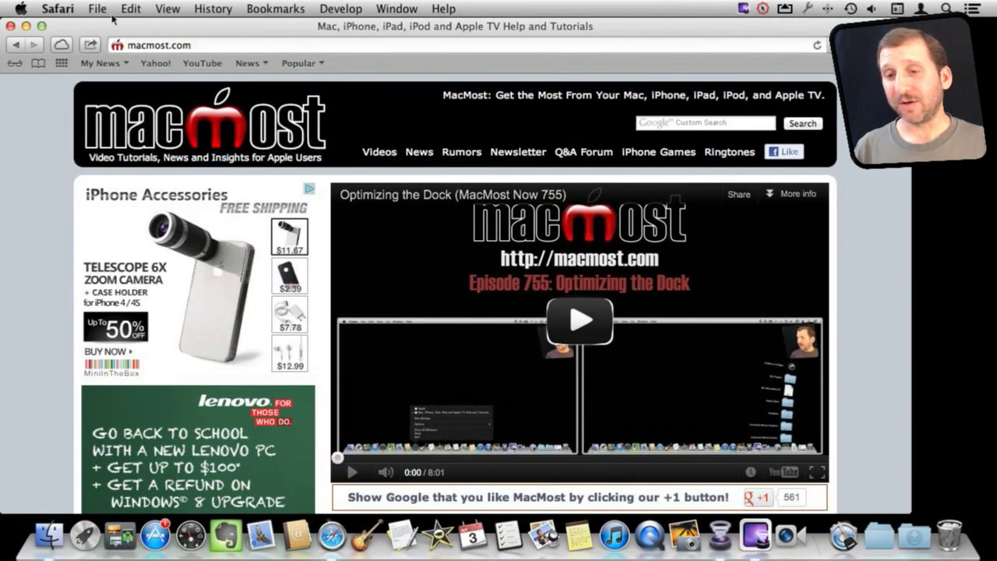
Review Safari's tab settings, then close the settings window.
left_click(59, 8)
left_click(80, 67)
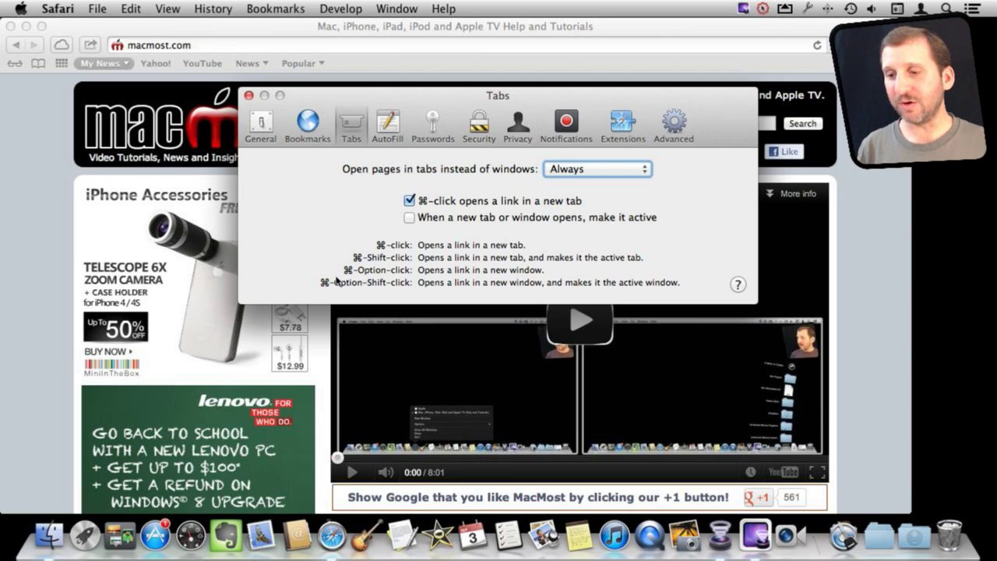
key("super+w")
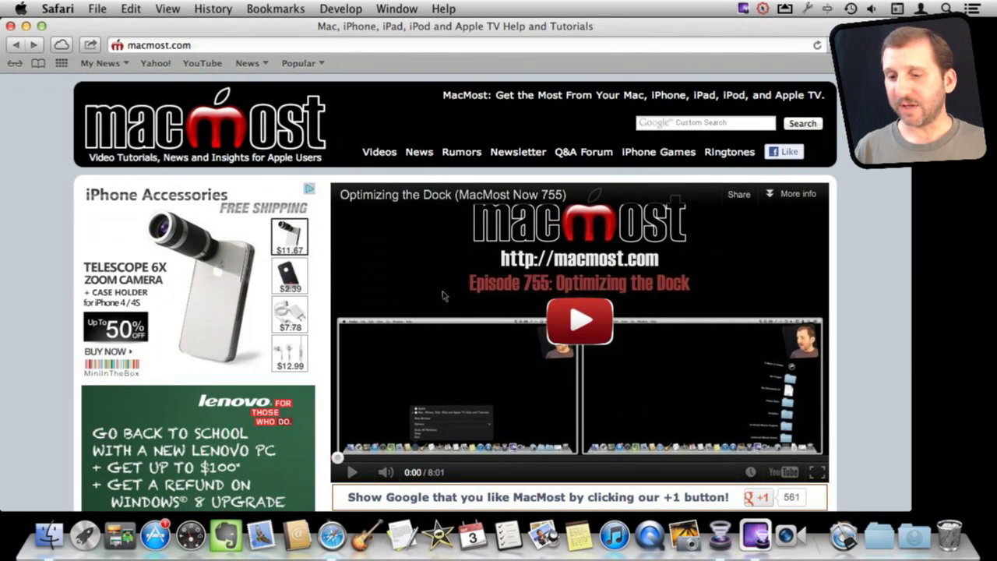
Open the Printable Keyboard Shortcut Page article from Popular Pages, then return to the MacMost home page.
scroll(396, 344, "down", 10)
scroll(396, 343, "down", 4)
scroll(395, 343, "down", 1)
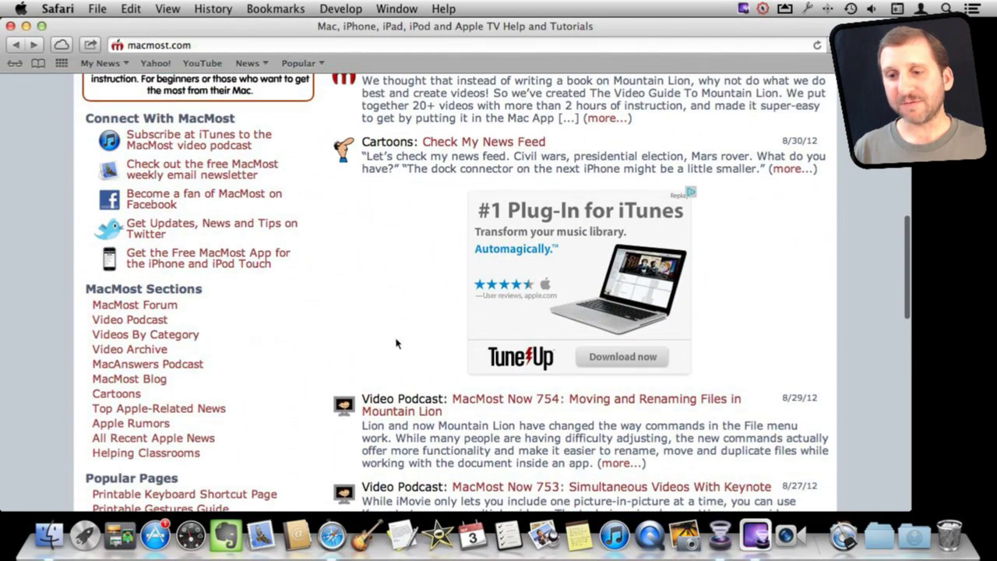
scroll(394, 343, "down", 4)
scroll(394, 343, "down", 2)
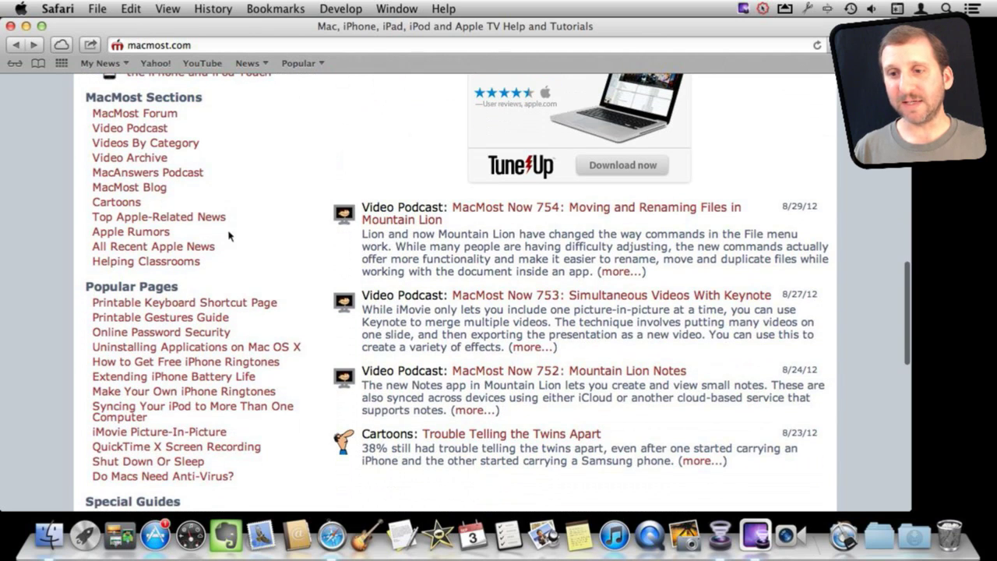
scroll(150, 284, "down", 3)
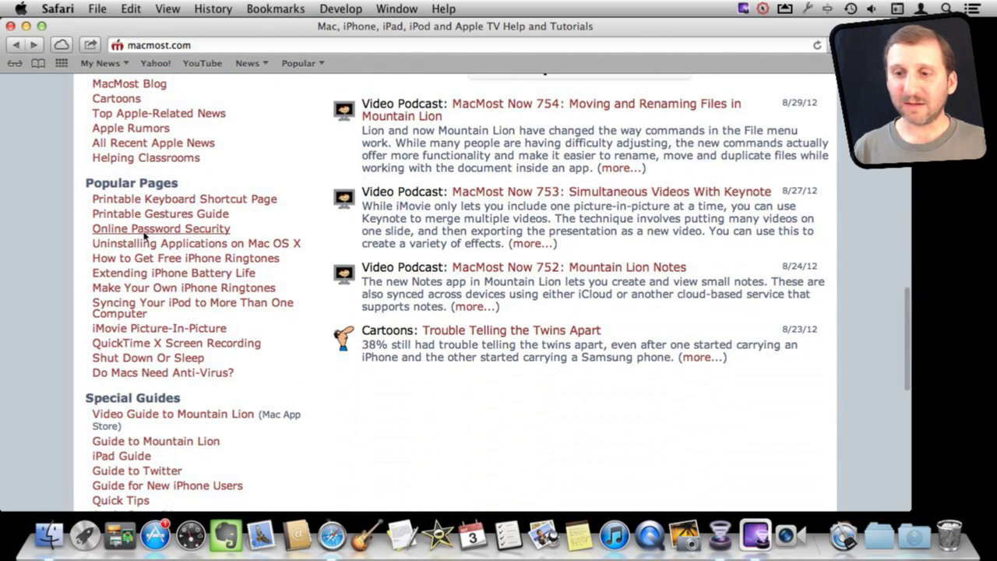
left_click(126, 201)
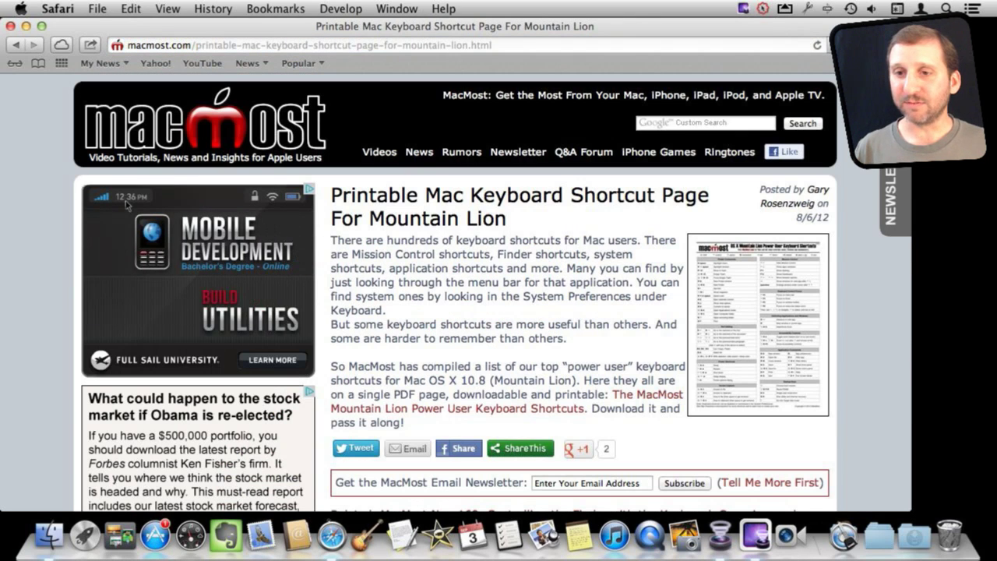
left_click(16, 45)
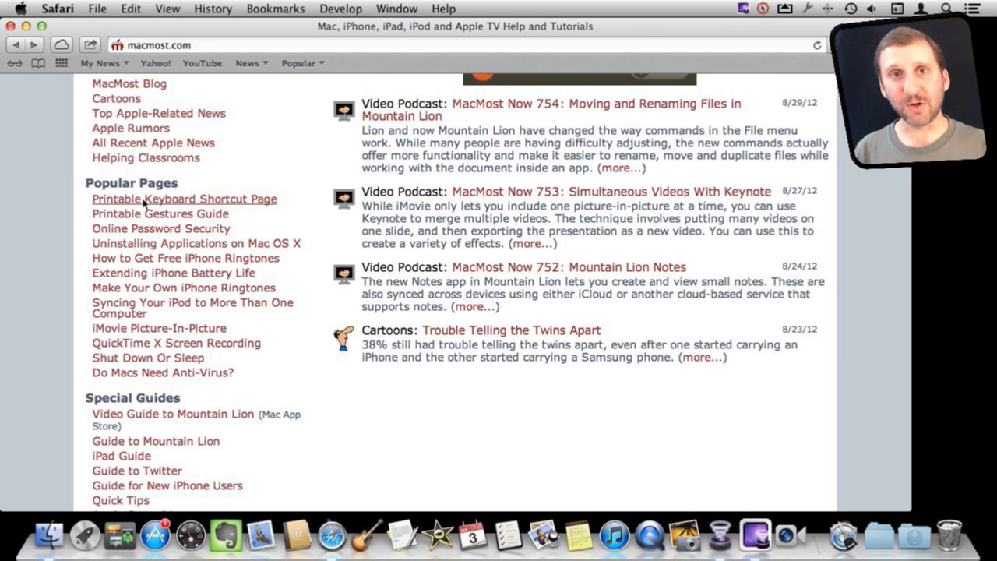
Open the keyboard shortcut, Gestures Guide and Password Security articles in background tabs, view each, then close them.
left_click(137, 204, "super")
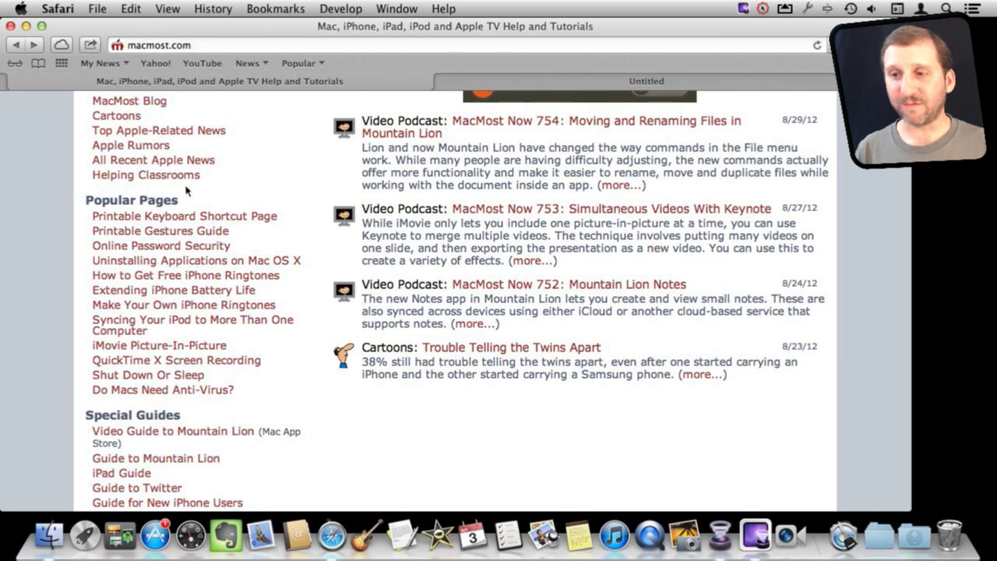
left_click(140, 232, "super")
left_click(135, 248, "super")
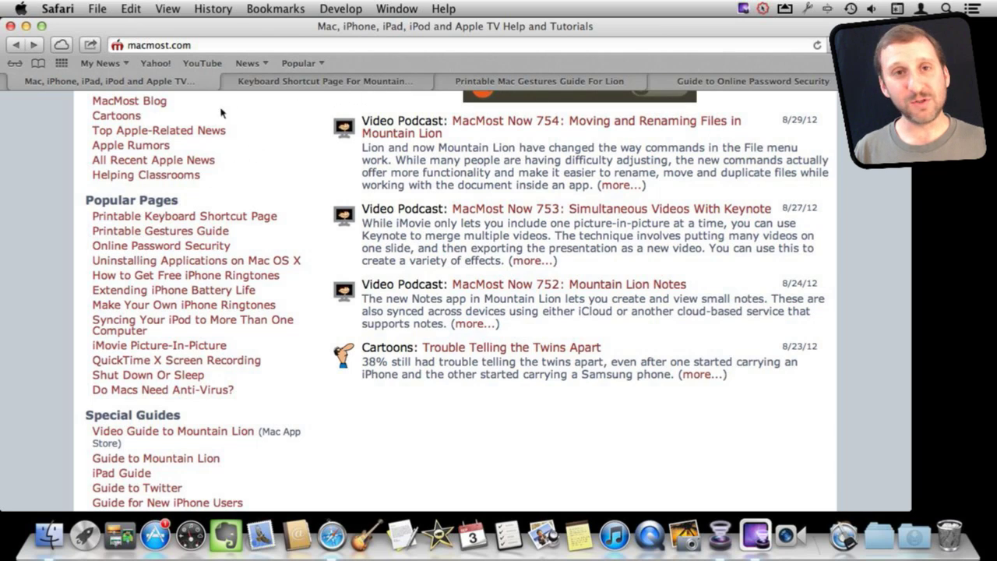
left_click(341, 83)
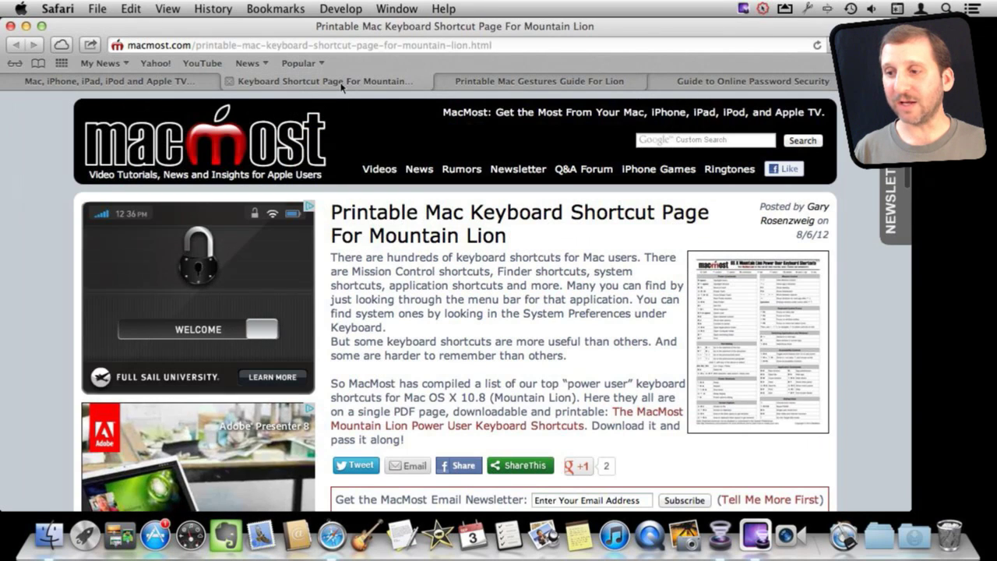
left_click(470, 83)
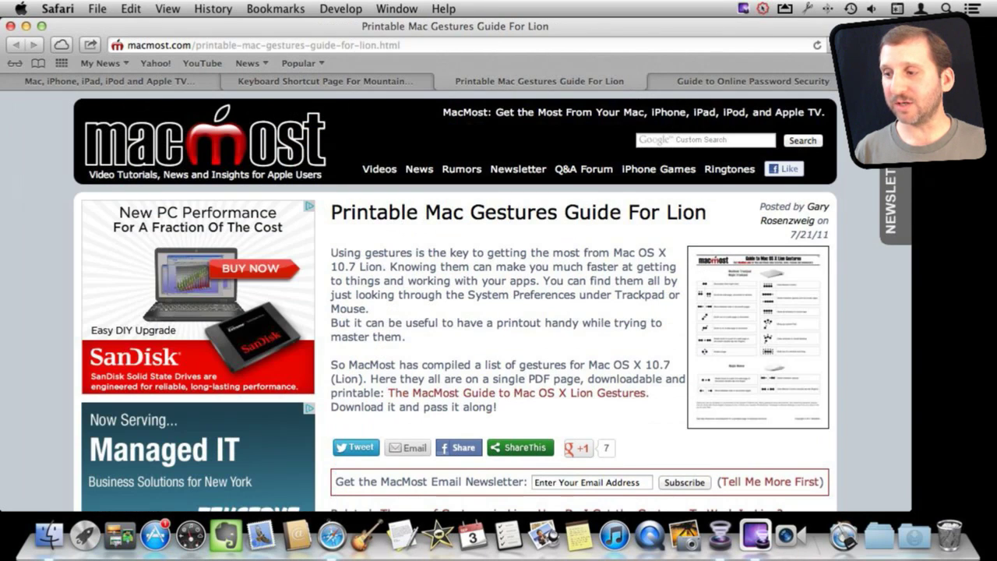
left_click(723, 82)
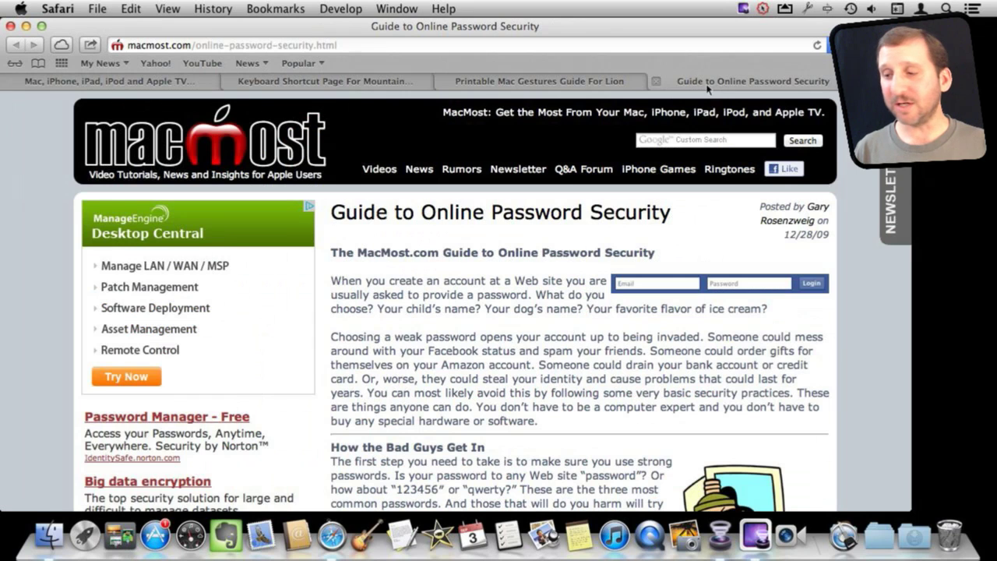
left_click(656, 82)
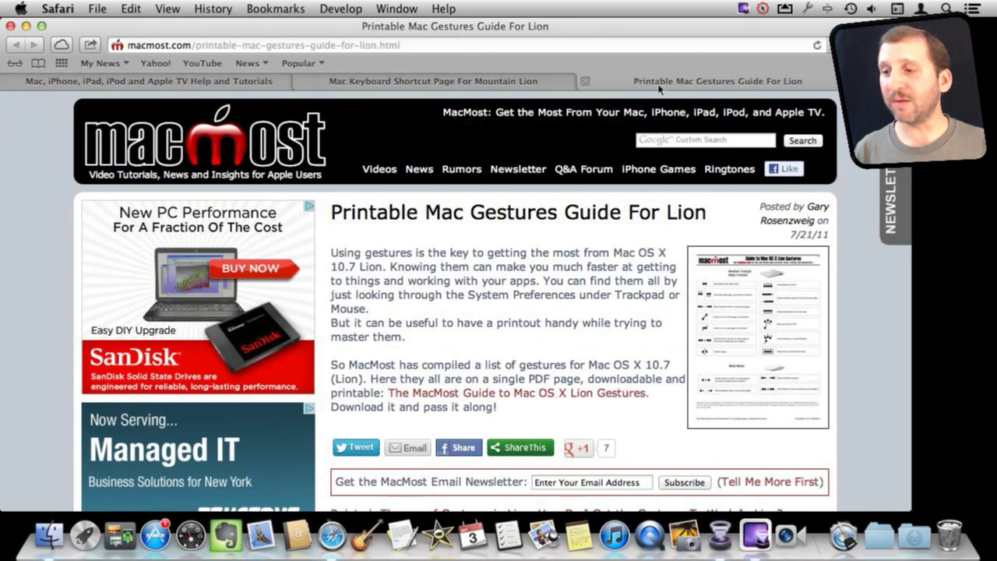
key("super+w")
key("super+w")
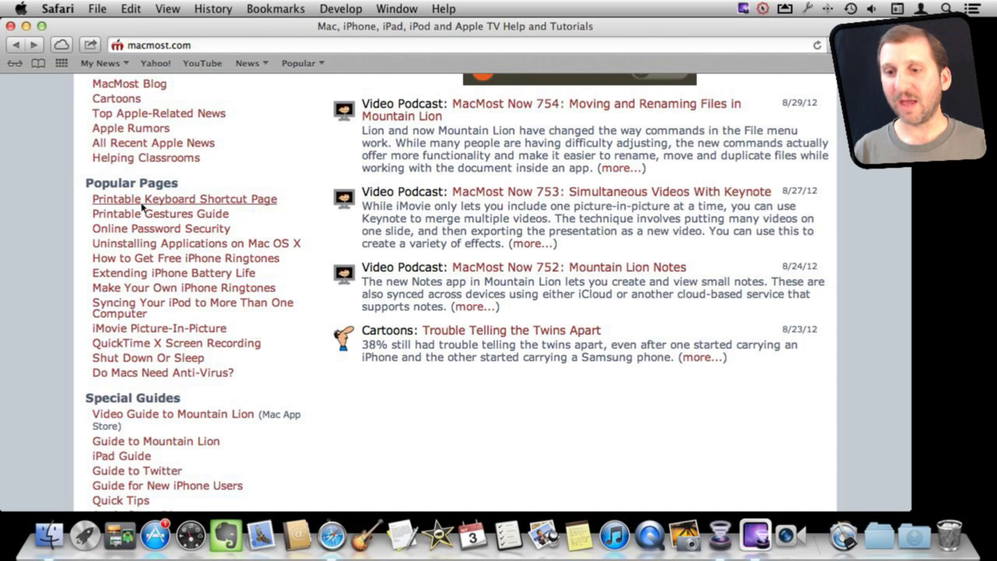
Open the keyboard shortcut and Gestures Guide articles in front tabs, closing each with Command-W.
left_click(136, 202)
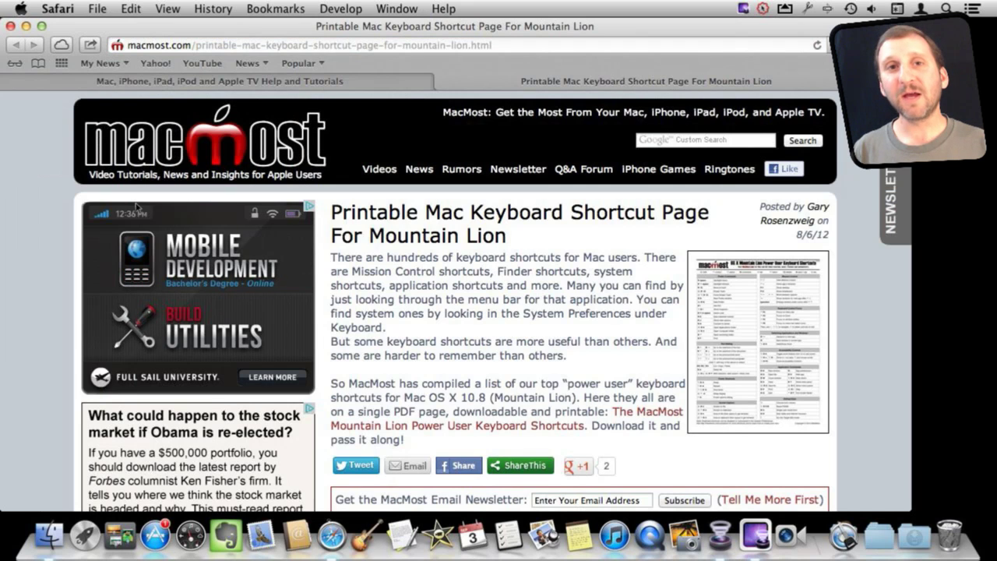
key("super+w")
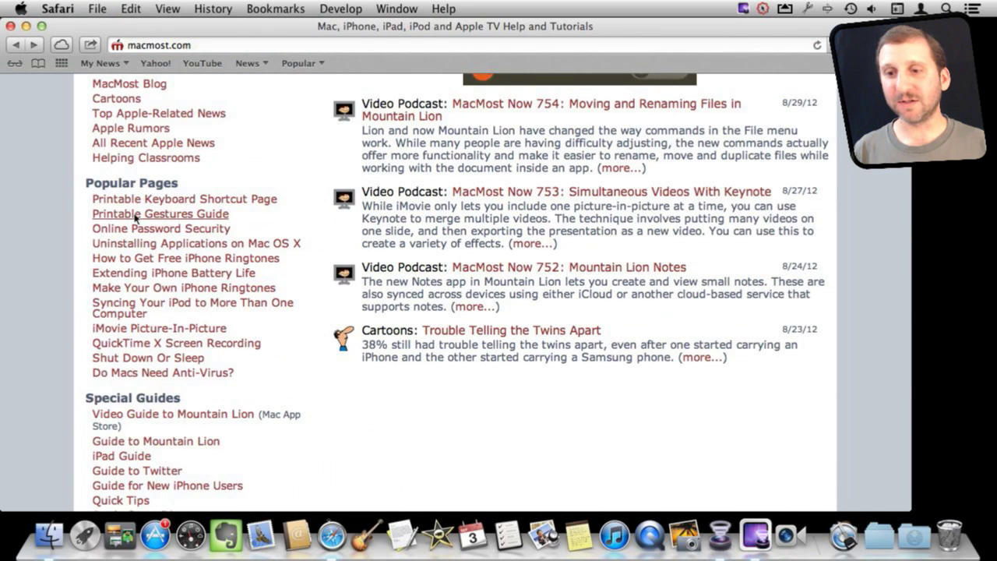
left_click(135, 216, "super")
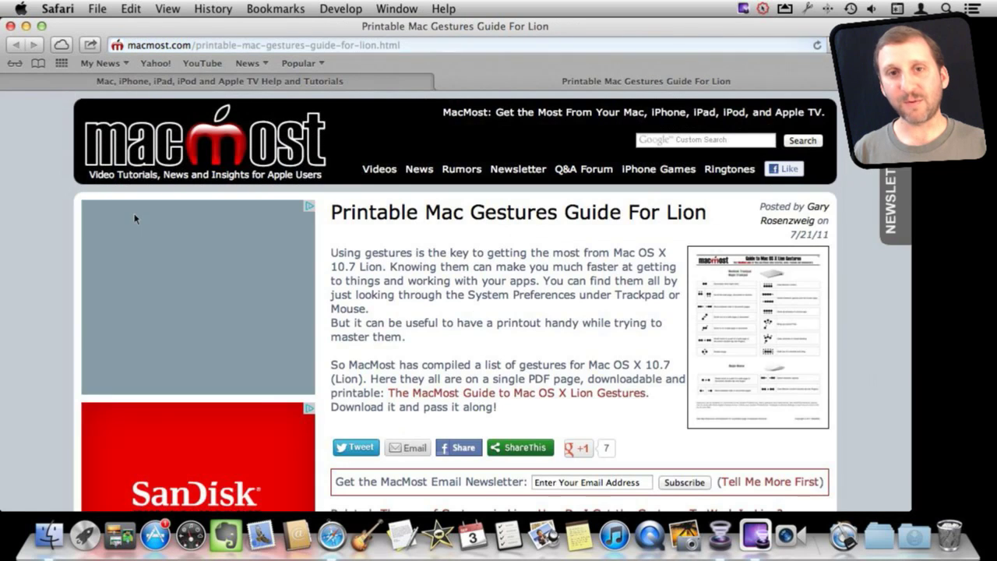
key("super+w")
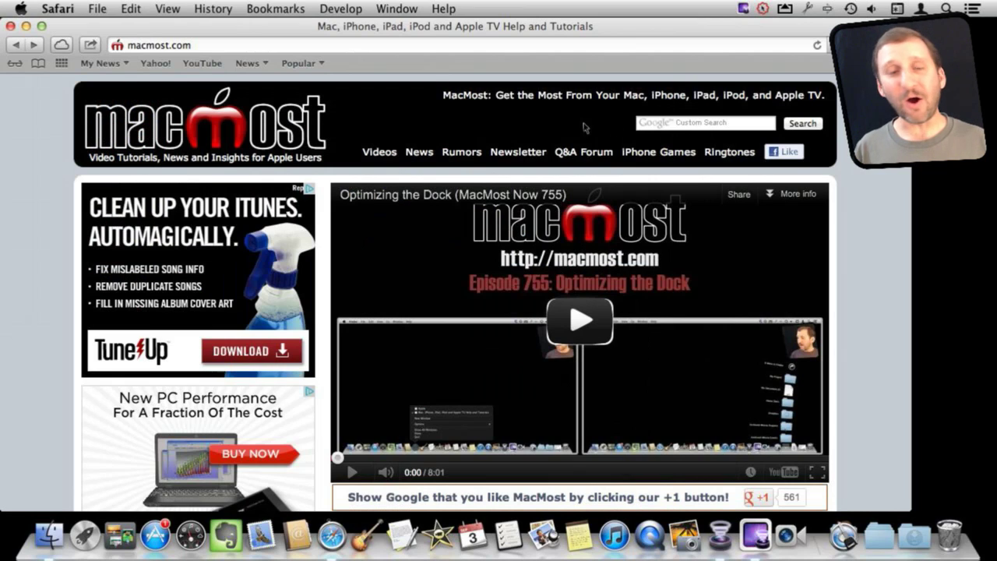
left_click(276, 9)
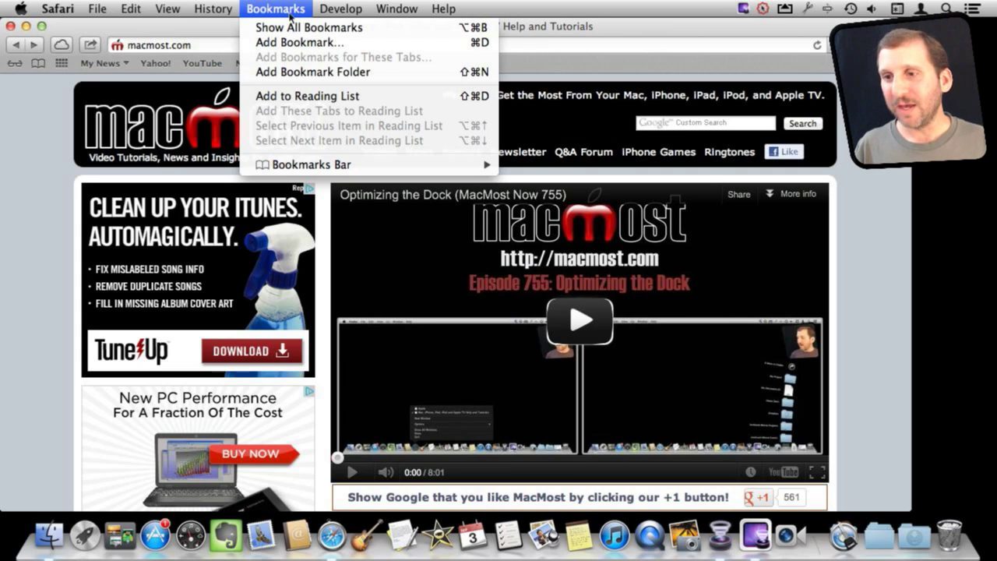
left_click(289, 12)
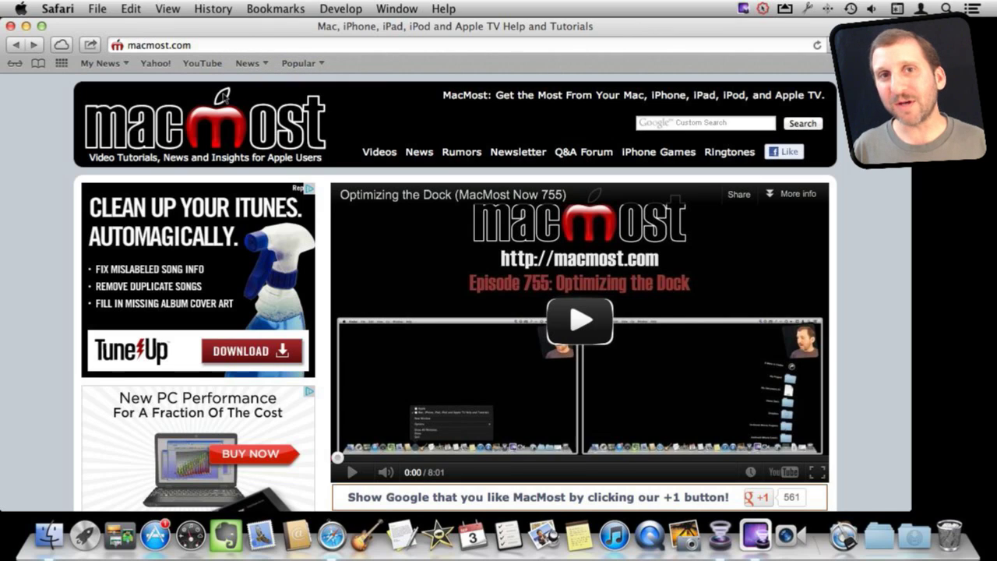
left_click(212, 46)
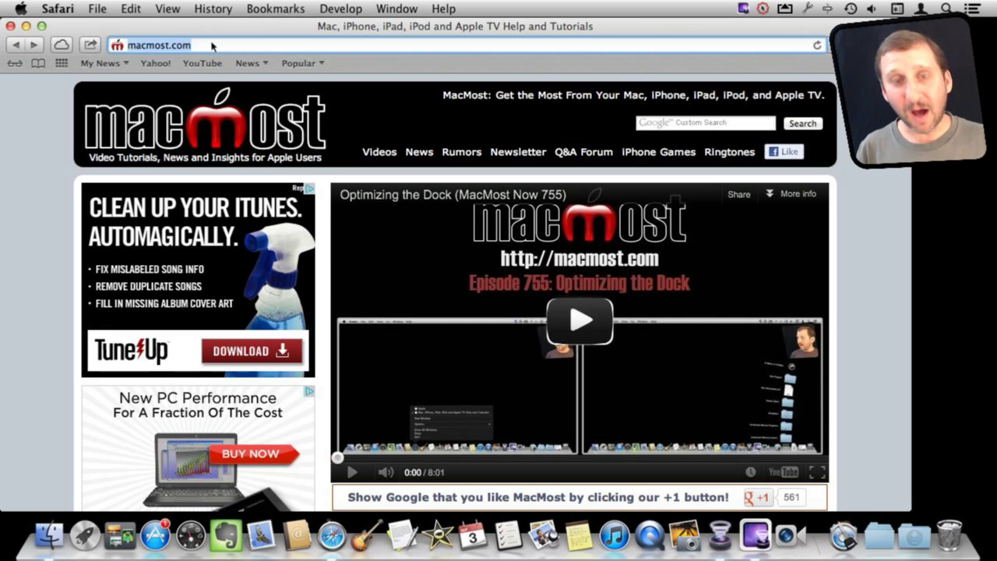
Search Google for 'macmost optimize dock' from the address bar, then show the History menu.
type("macmost ")
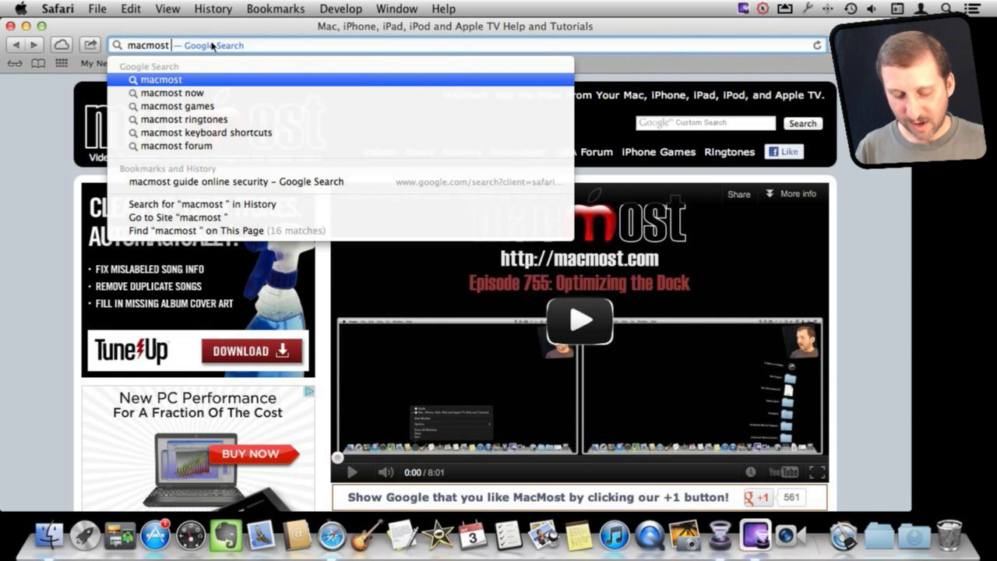
type("optimi")
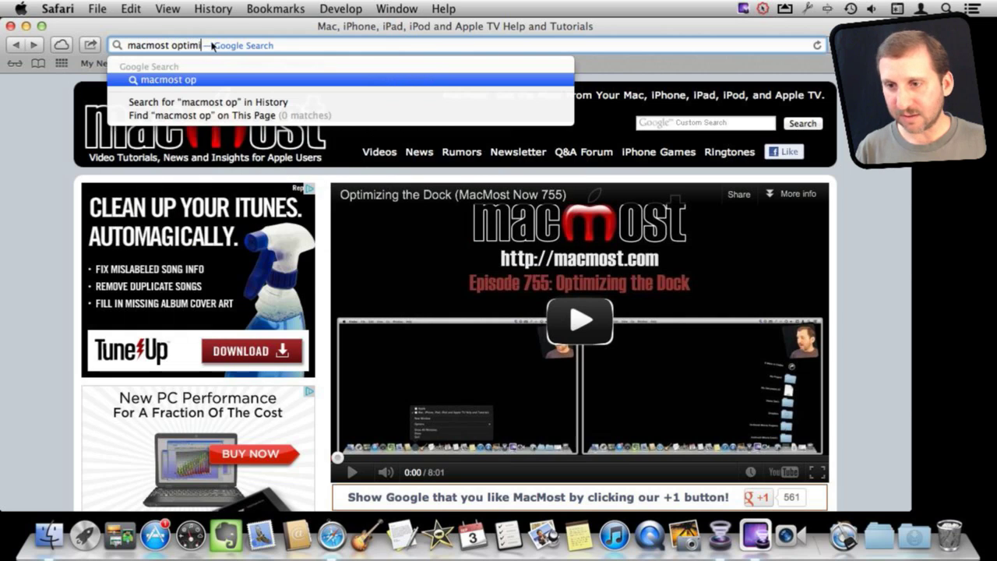
type("ze dock")
key("Return")
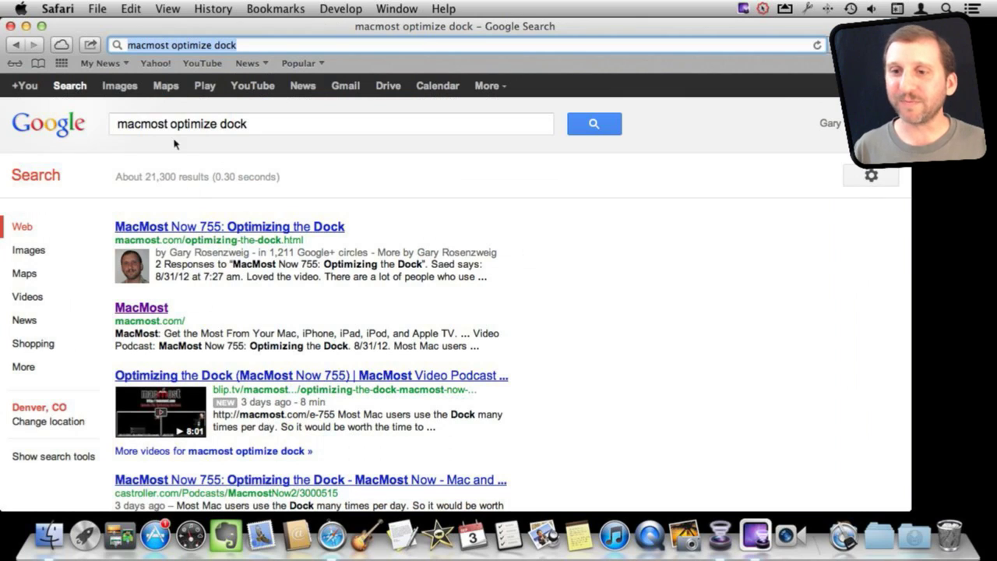
left_click(219, 8)
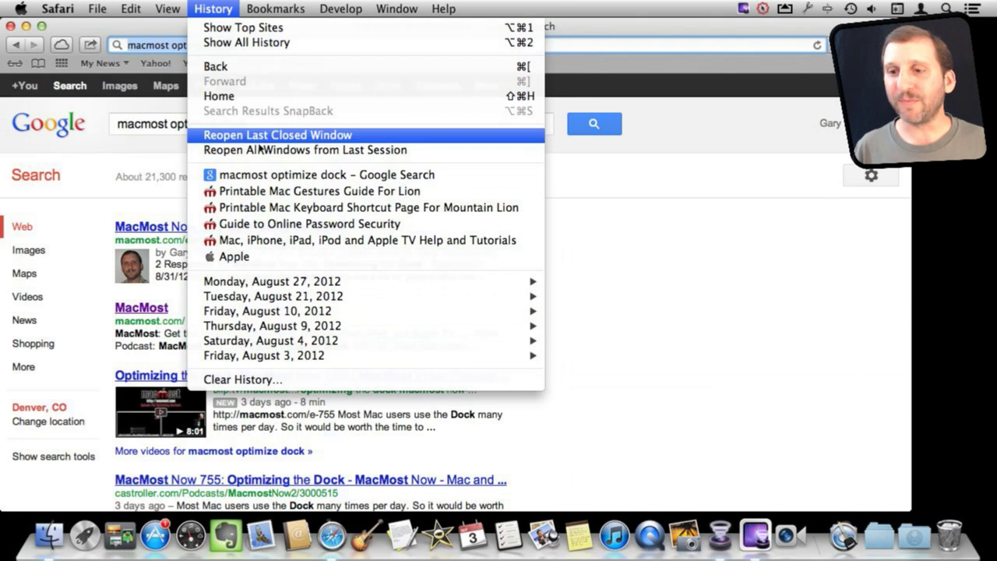
Show all history, filter it by 'dock', then clear the filter.
left_click(233, 43)
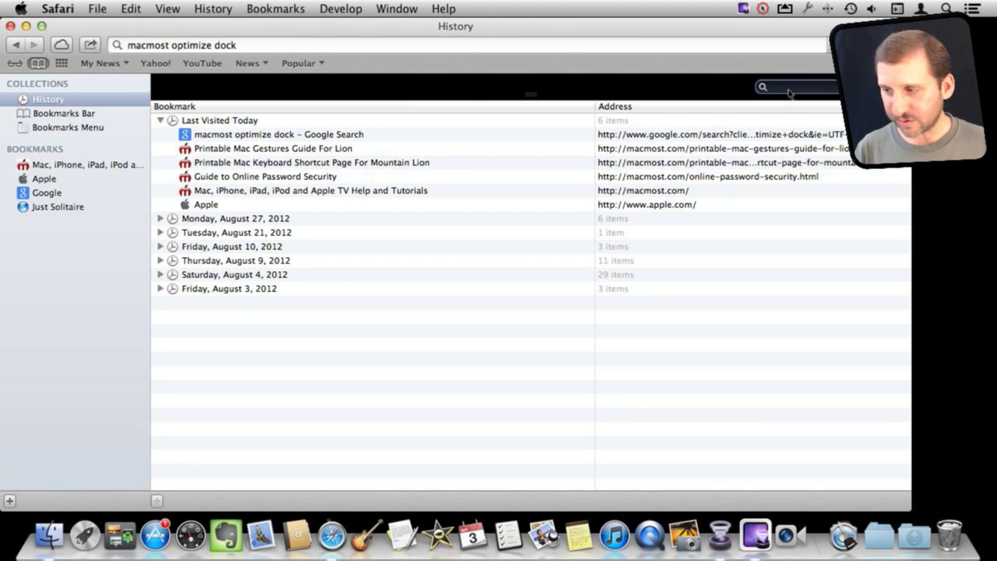
type("dock")
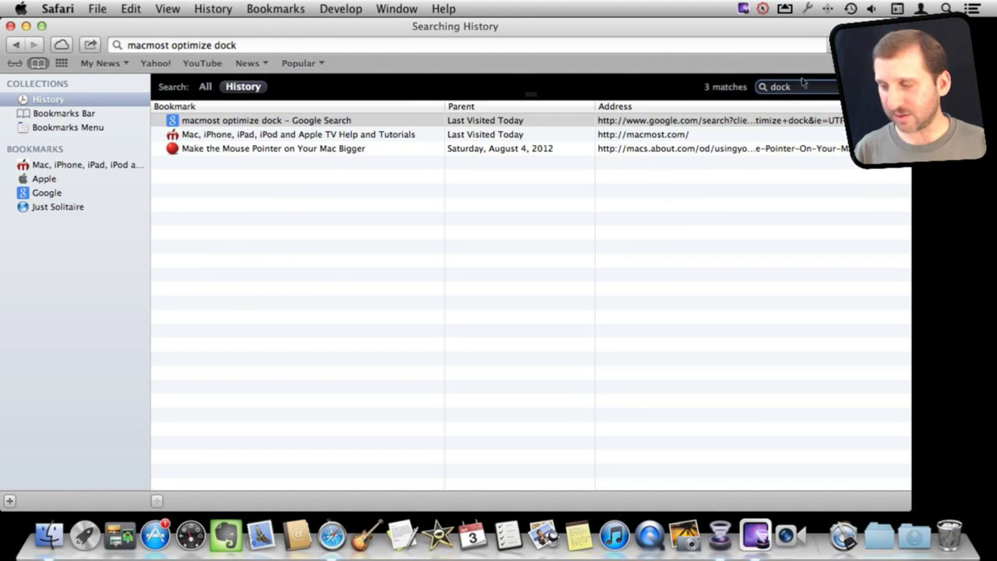
key("BackSpace")
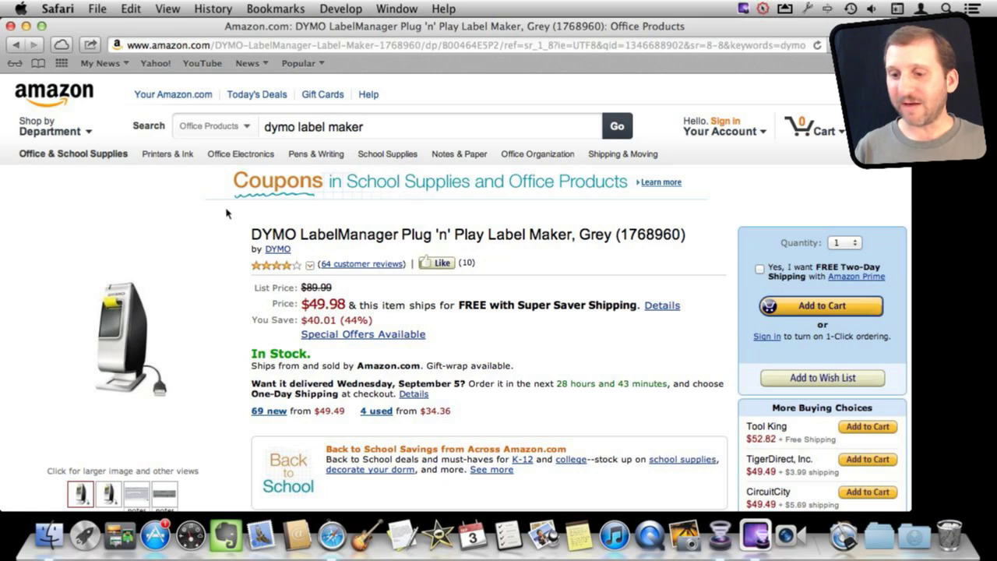
Find 'mac' on the DYMO product page and step forward and back through the matches.
scroll(193, 273, "down", 5)
scroll(193, 273, "down", 3)
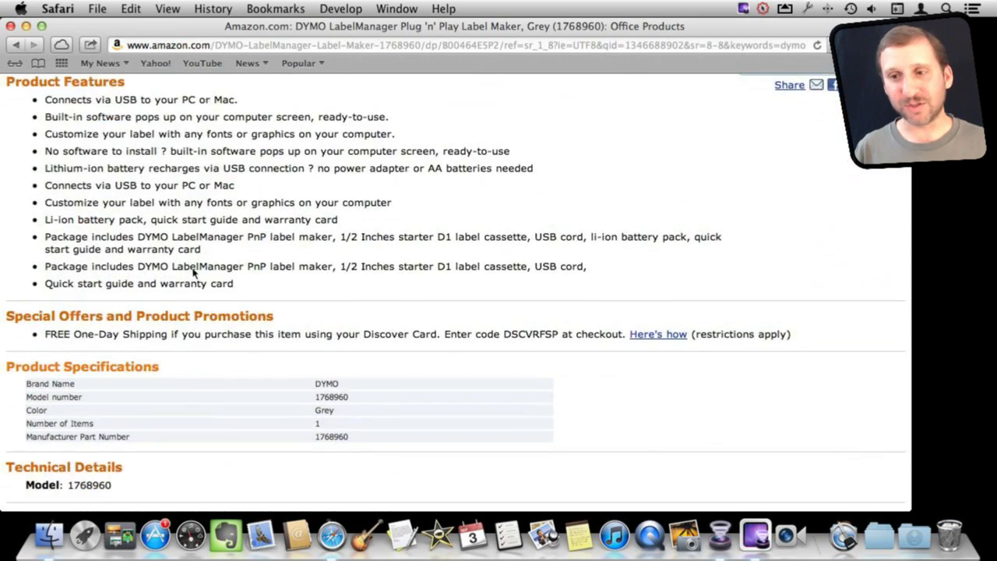
scroll(193, 273, "up", 8)
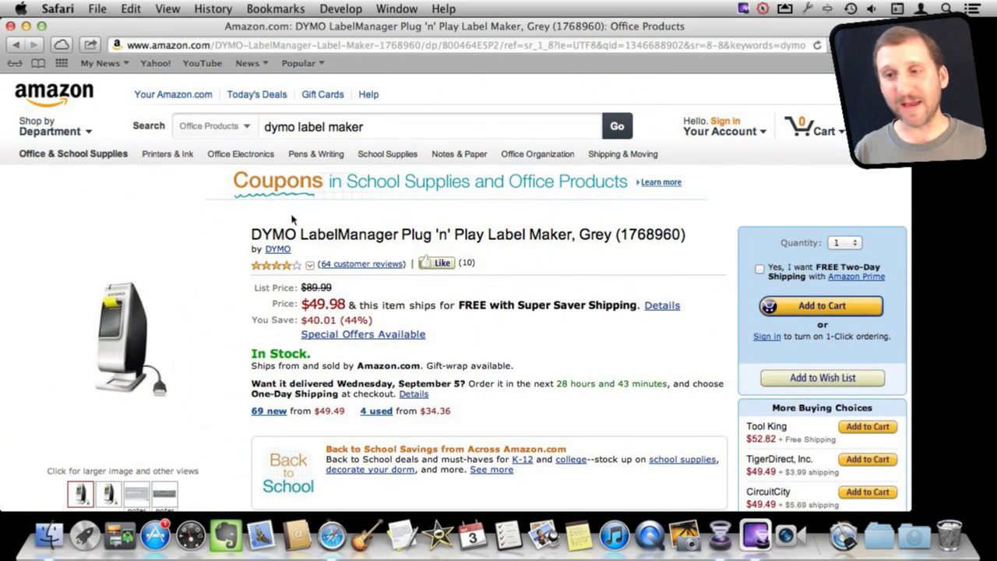
key("super+f")
type("mac")
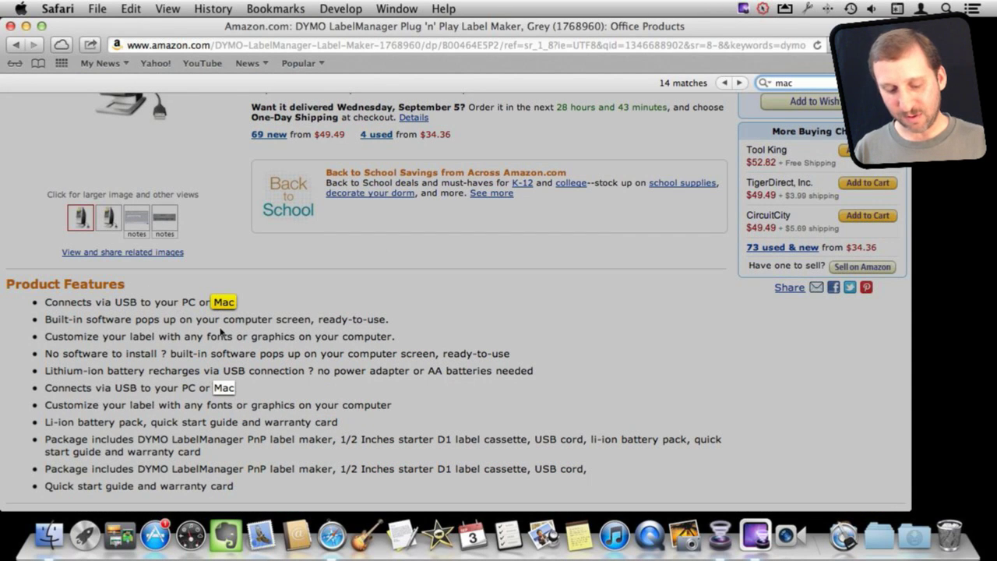
key("Return")
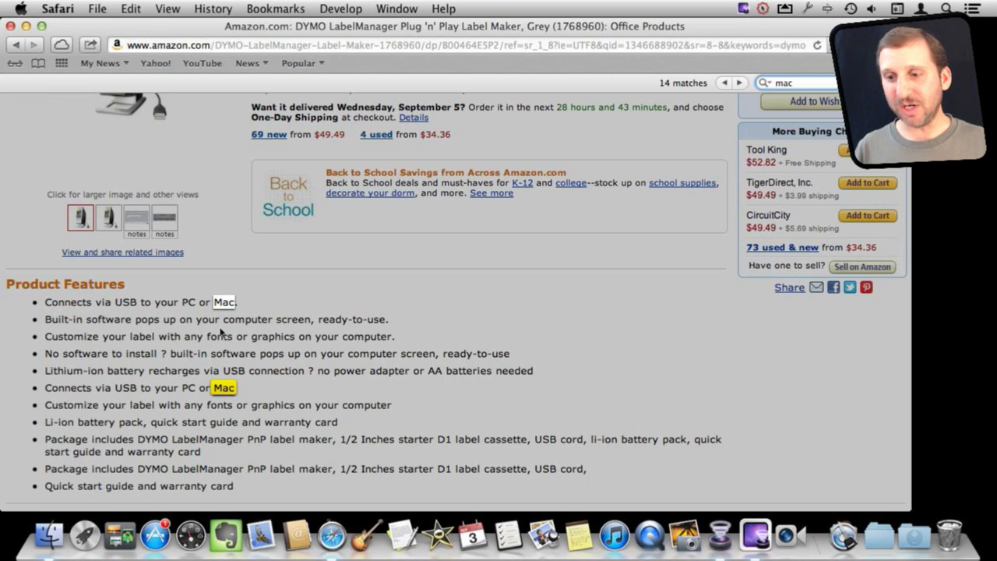
key("Return")
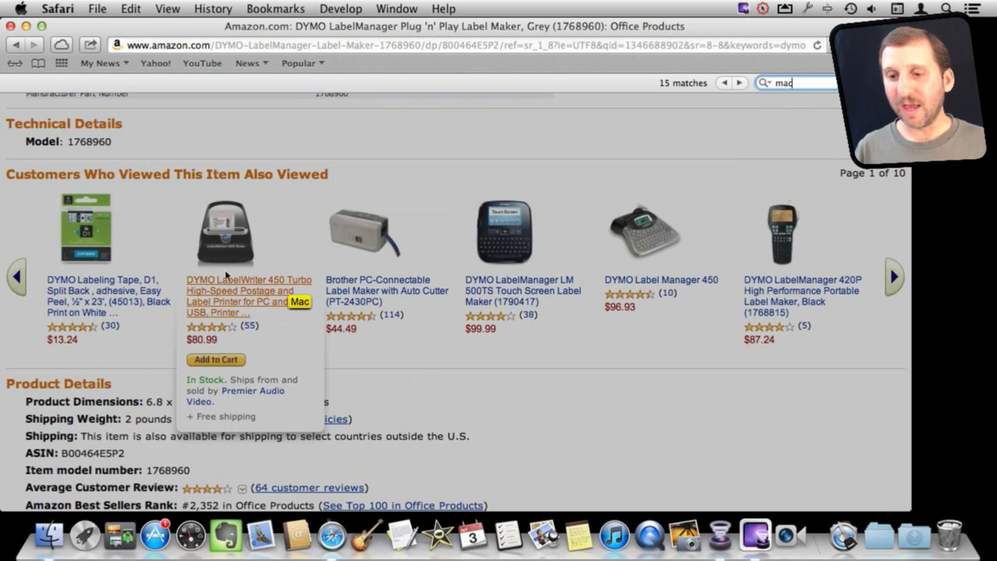
key("Return")
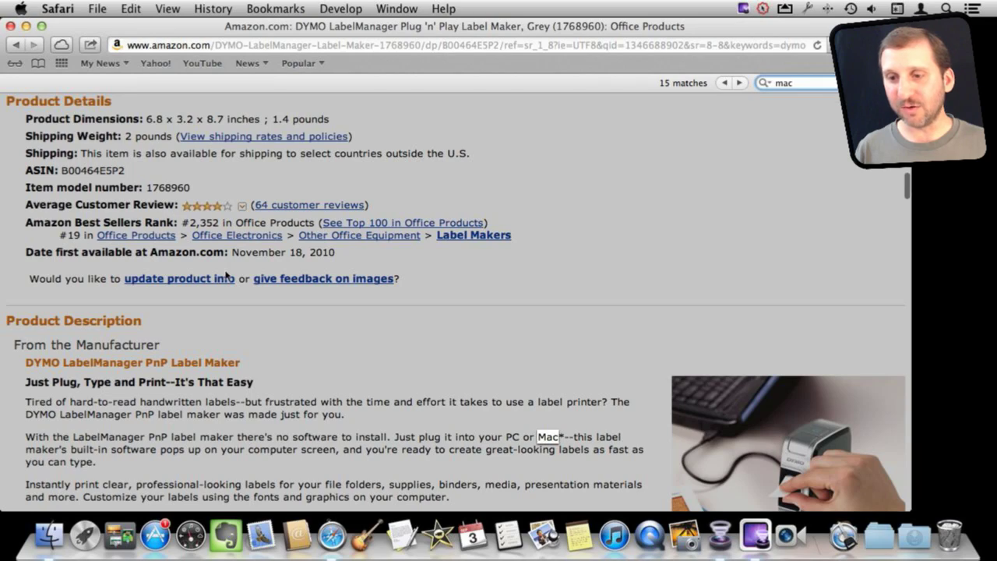
key("shift+Return")
Scroll down to the reviews section and open all 64 customer reviews.
scroll(226, 274, "down", 3)
scroll(226, 275, "down", 5)
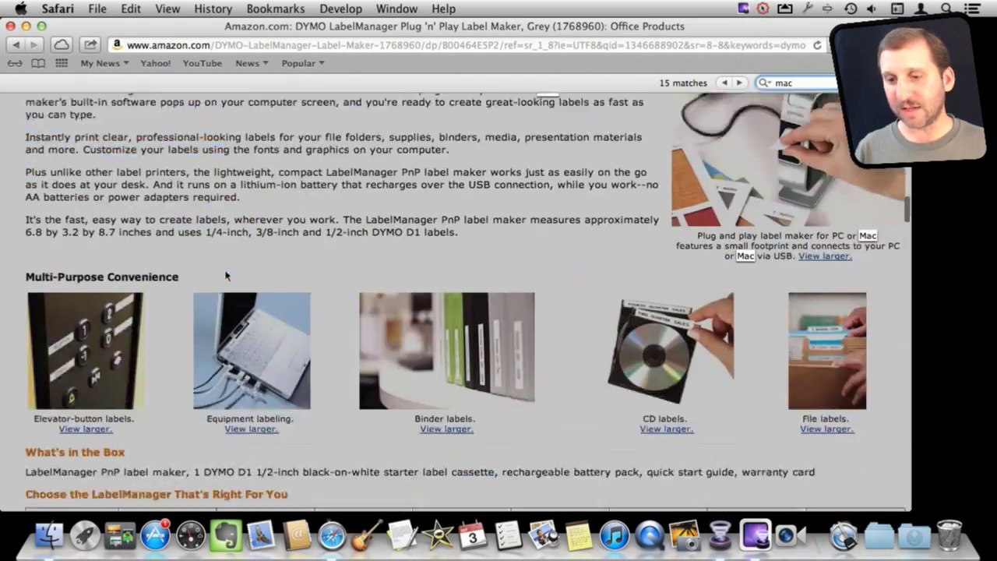
scroll(226, 274, "down", 3)
scroll(226, 274, "down", 5)
scroll(226, 274, "down", 5)
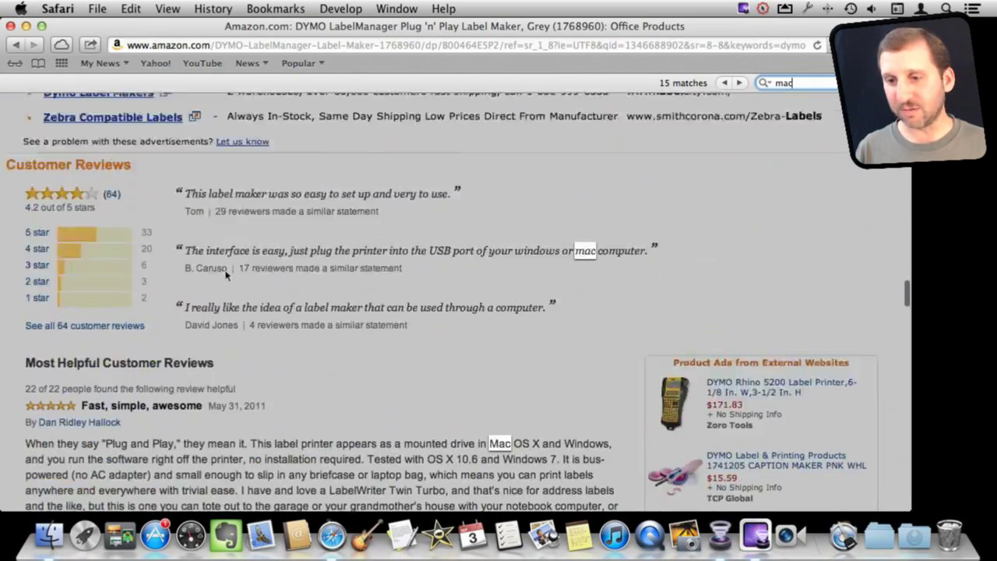
scroll(225, 274, "up", 3)
scroll(226, 274, "down", 3)
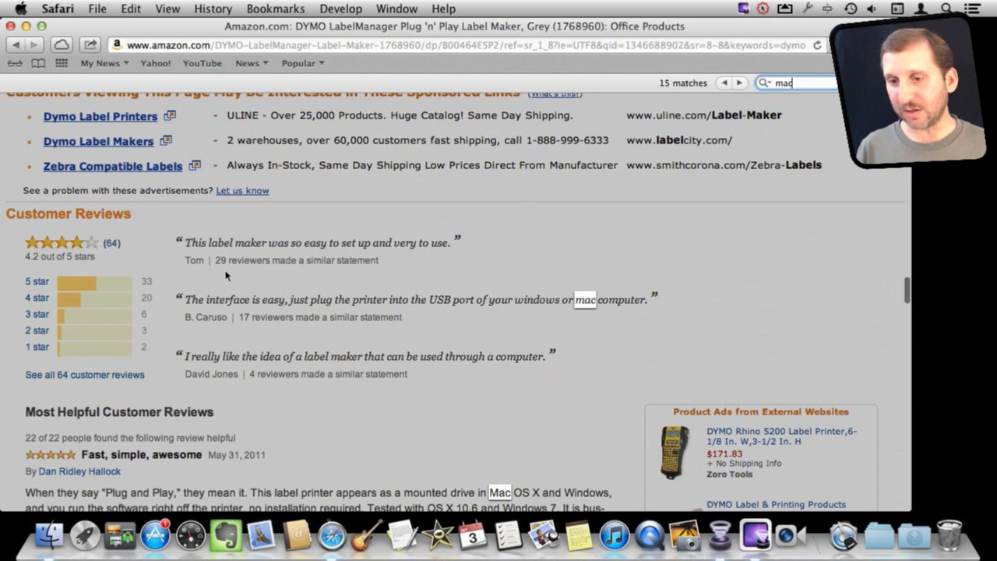
scroll(226, 274, "up", 5)
scroll(226, 275, "down", 3)
scroll(226, 274, "down", 5)
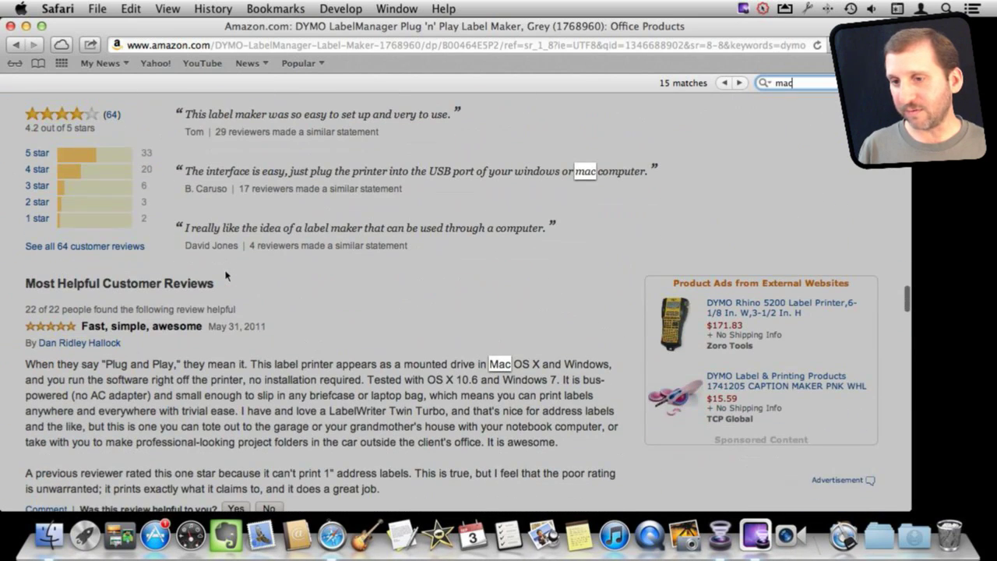
scroll(226, 274, "up", 2)
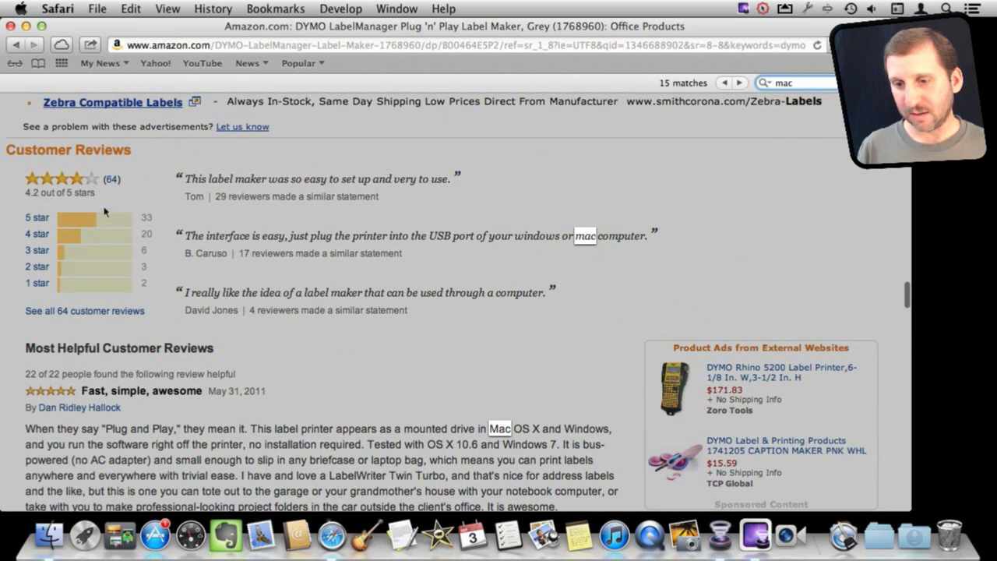
left_click(113, 311)
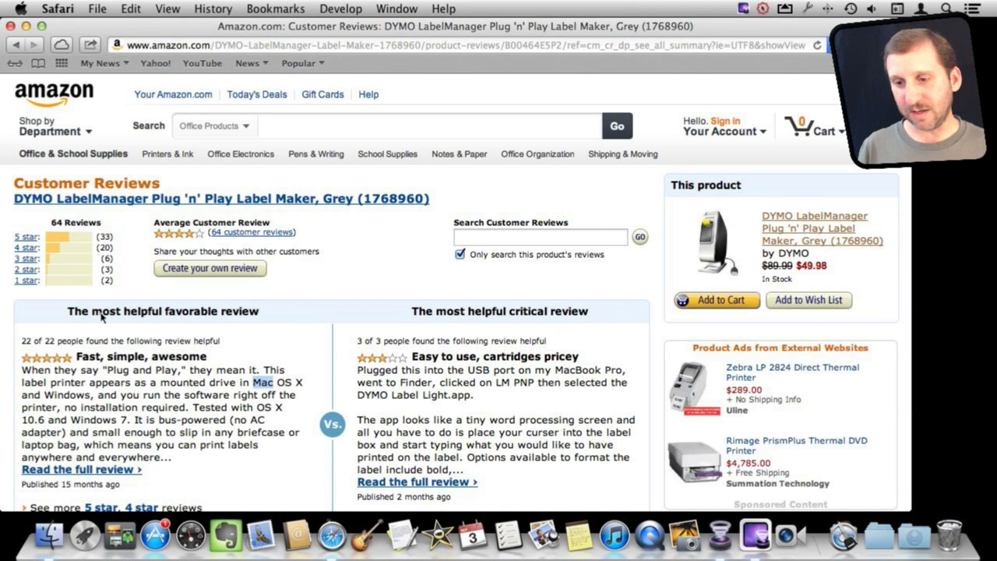
Jump through the Mac matches in the customer reviews with Cmd+G, then scroll further down.
key("super+g")
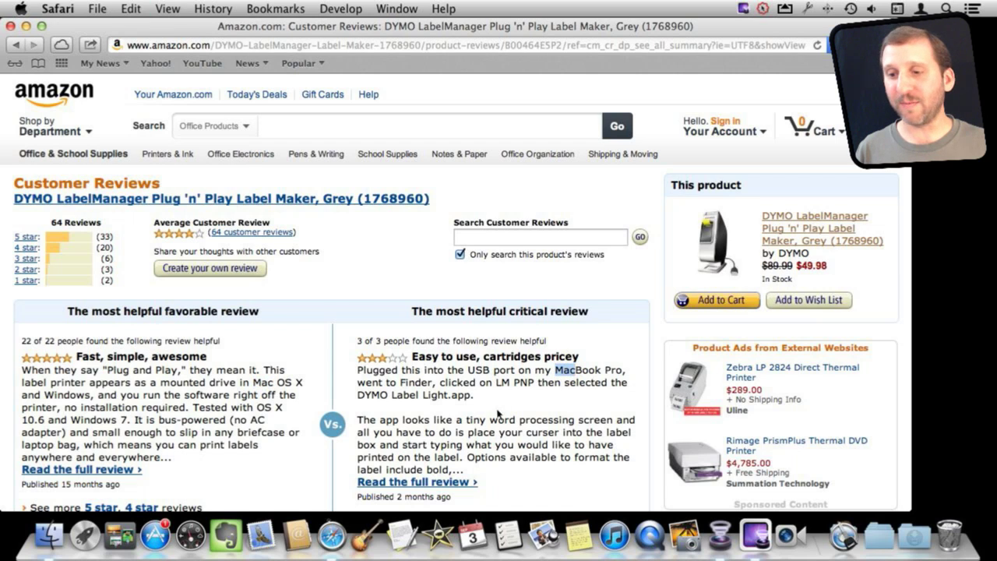
key("super+g")
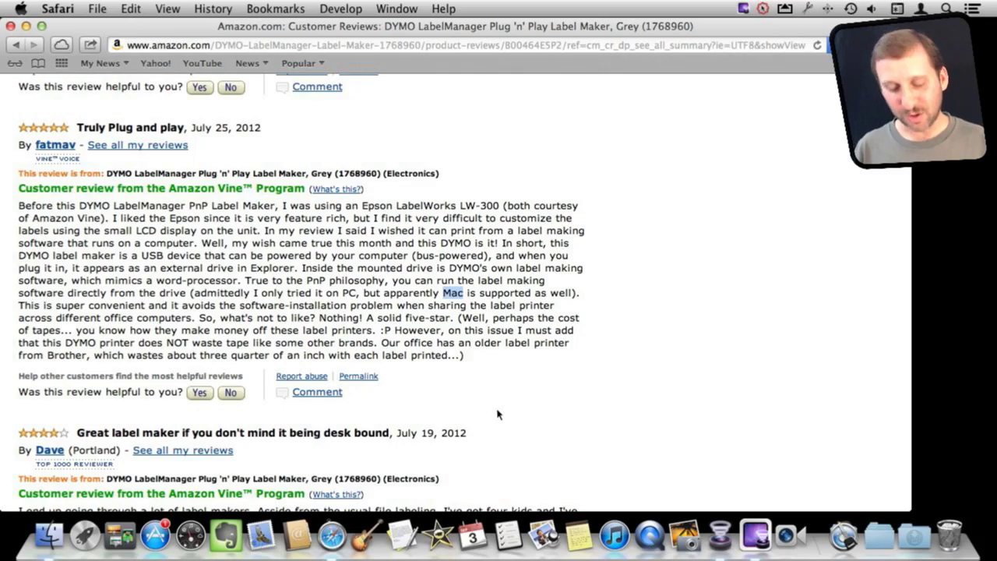
scroll(468, 384, "down", 10)
scroll(389, 280, "down", 10)
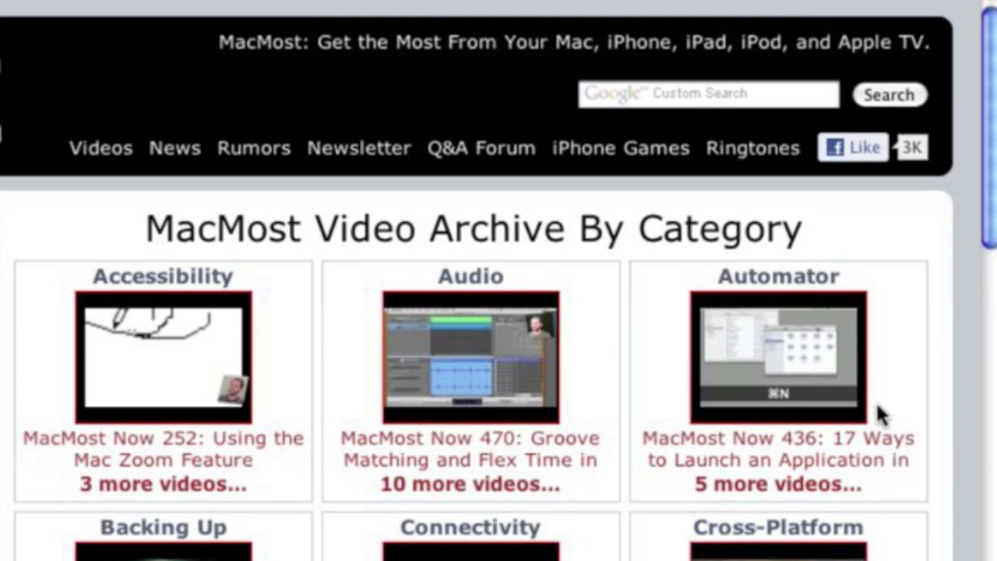
Scroll the video archive to show the Graphics, Hardware, iCal, iMovie and iPad categories.
left_click_drag(990, 211, 991, 506)
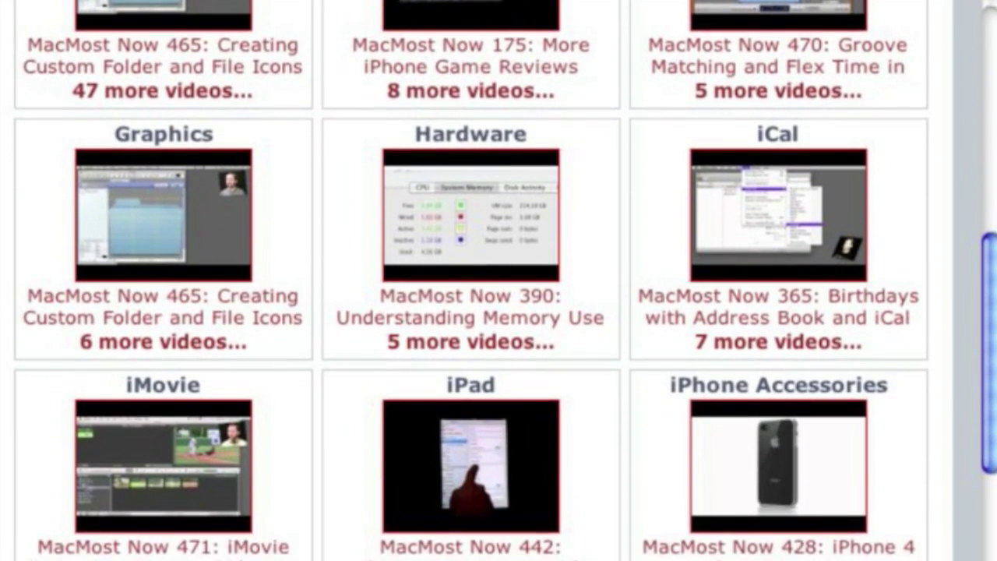